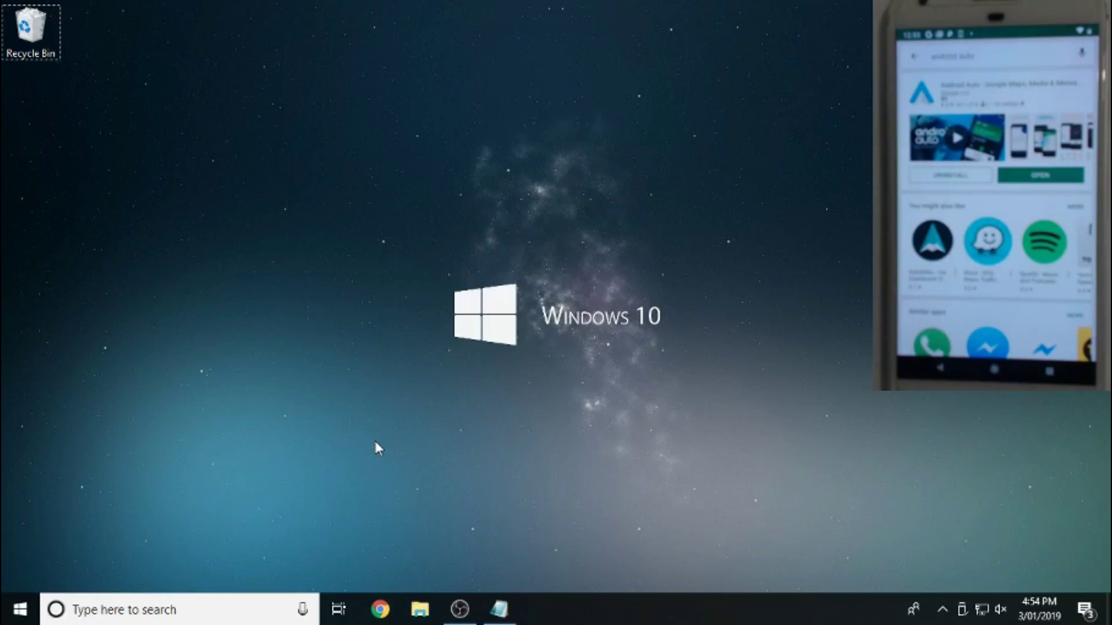
Step: Launch the web browser to a blank tab on the computer
left_click(381, 609)
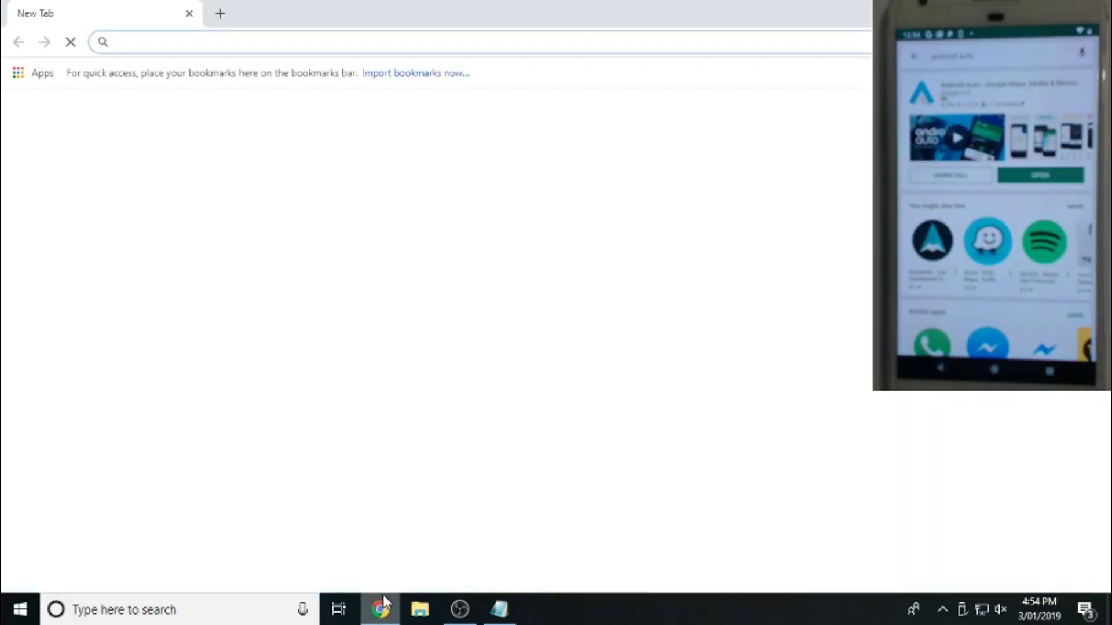
Step: Load the CarStream v2.0.0 GitHub release page using the link copied from the notes
key("alt+Tab")
left_click_drag(871, 142, 3, 159)
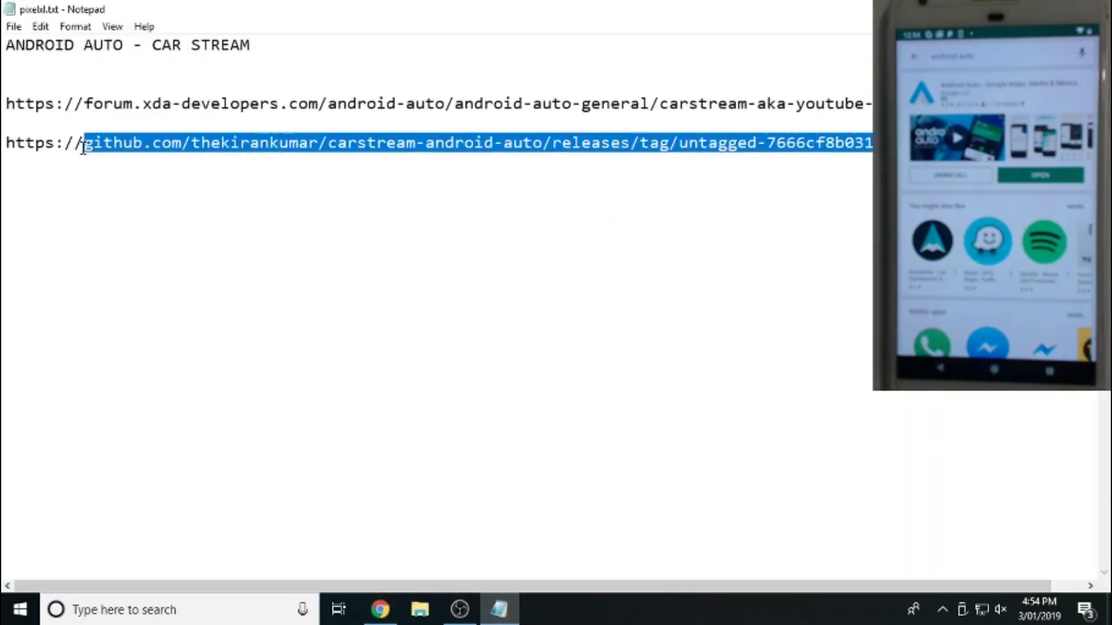
key("ctrl+c")
key("alt+Tab")
key("ctrl+v")
key("Return")
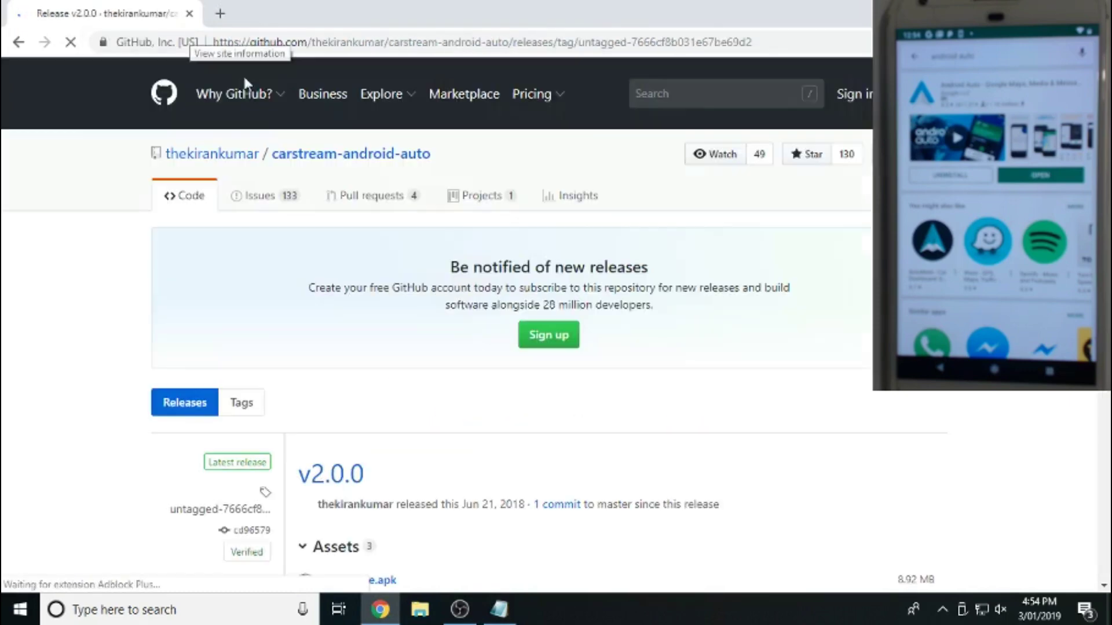
Step: Download app-release.apk from Assets and show it in the Downloads folder
scroll(424, 283, "down", 5)
left_click(366, 255)
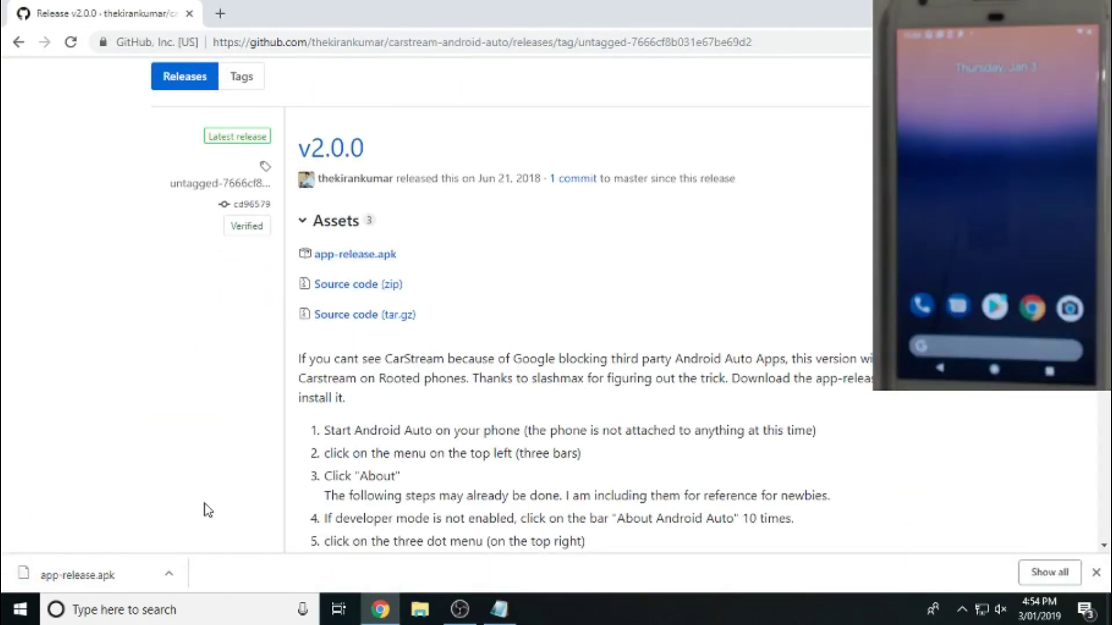
left_click(168, 573)
left_click(196, 516)
Step: Copy app-release.apk onto the Pixel XL's internal shared storage
right_click(228, 102)
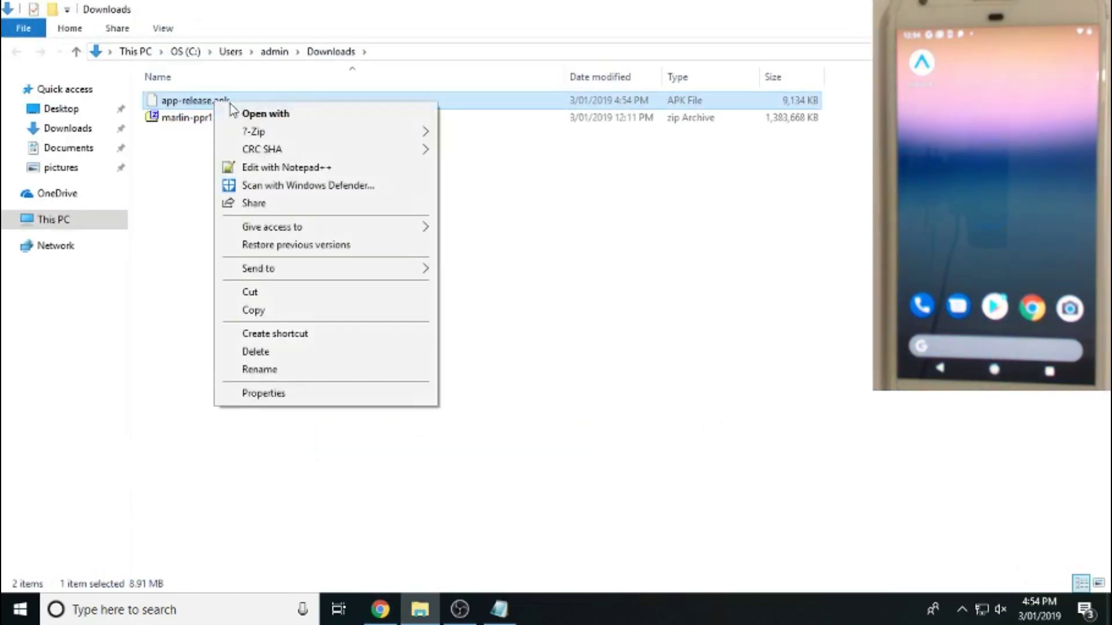
double_click(232, 232)
double_click(261, 102)
right_click(720, 335)
left_click(744, 423)
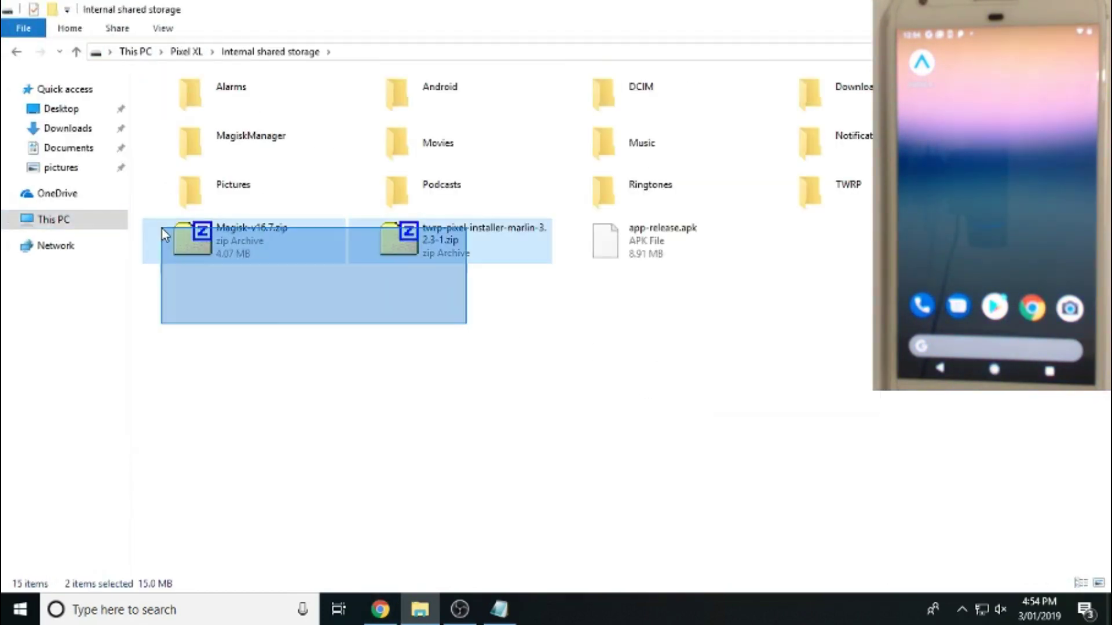
Step: Delete the Magisk and TWRP zips and move app-release.apk into the Download folder
left_click_drag(161, 219, 469, 306)
key("Delete")
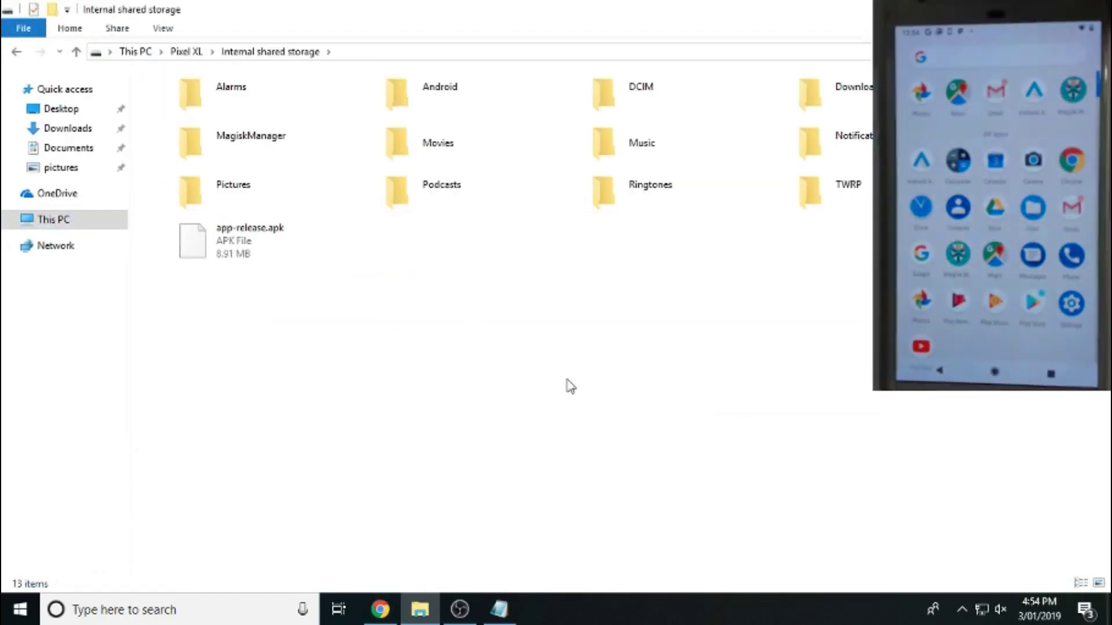
left_click_drag(193, 235, 826, 106)
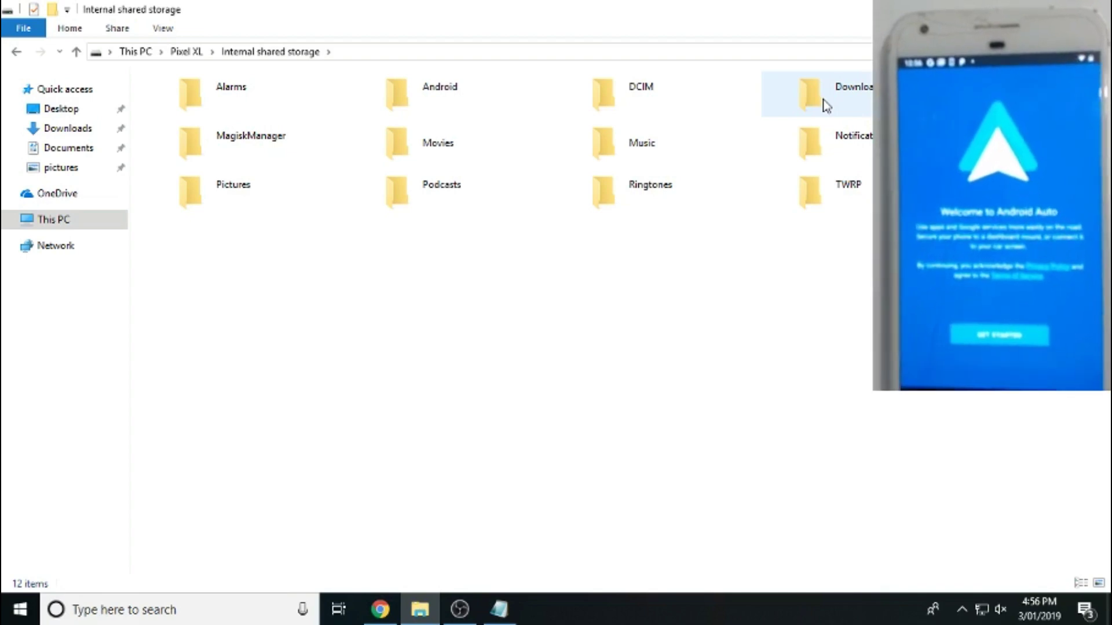
Step: Return to the CarStream v2.0.0 release page on the computer
key("alt+Tab")
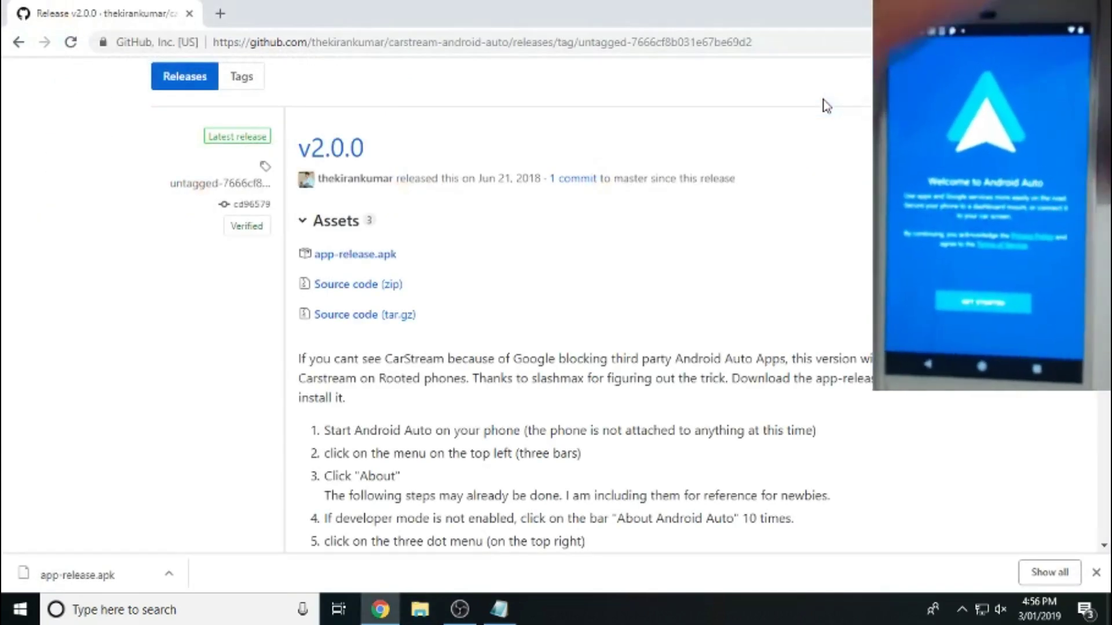